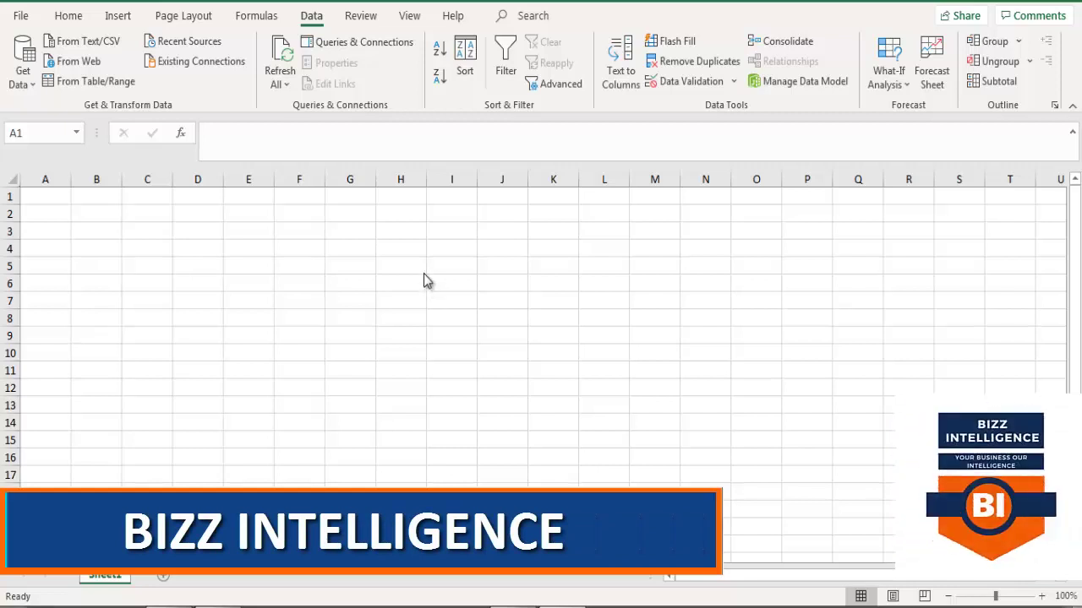
# Import the Data for Examples table from the Data for Examples workbook into Power Query Editor
pyautogui.click(30, 82)
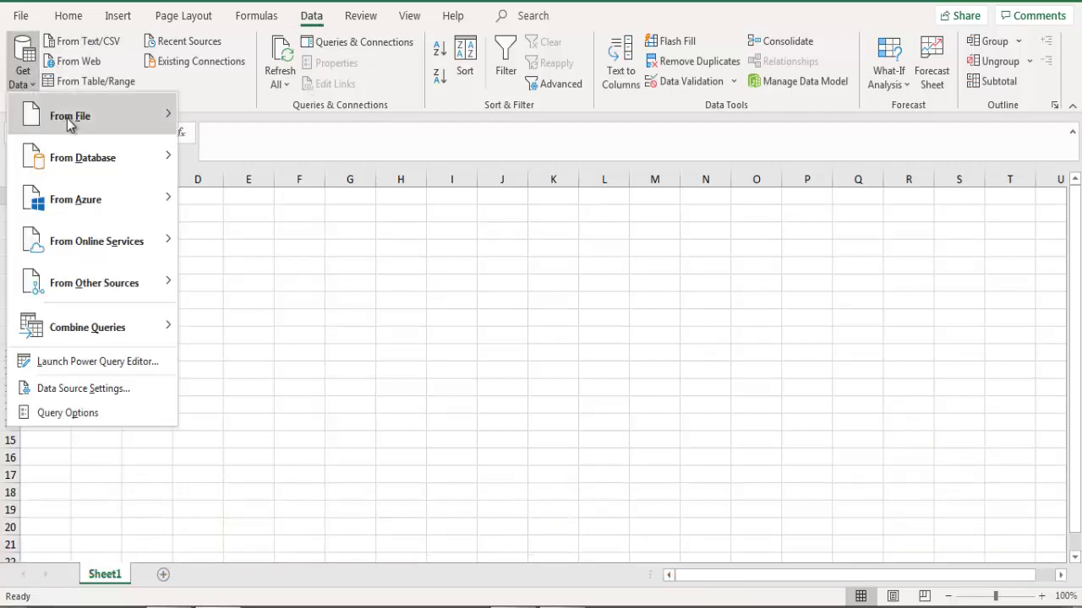
pyautogui.moveTo(66, 118)
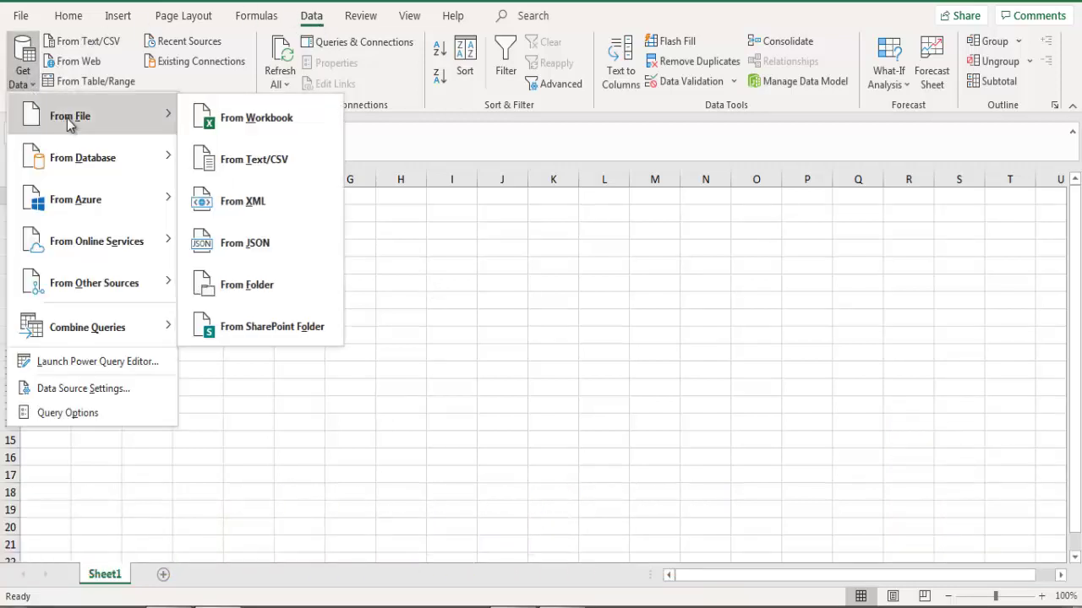
pyautogui.click(277, 118)
pyautogui.click(205, 93)
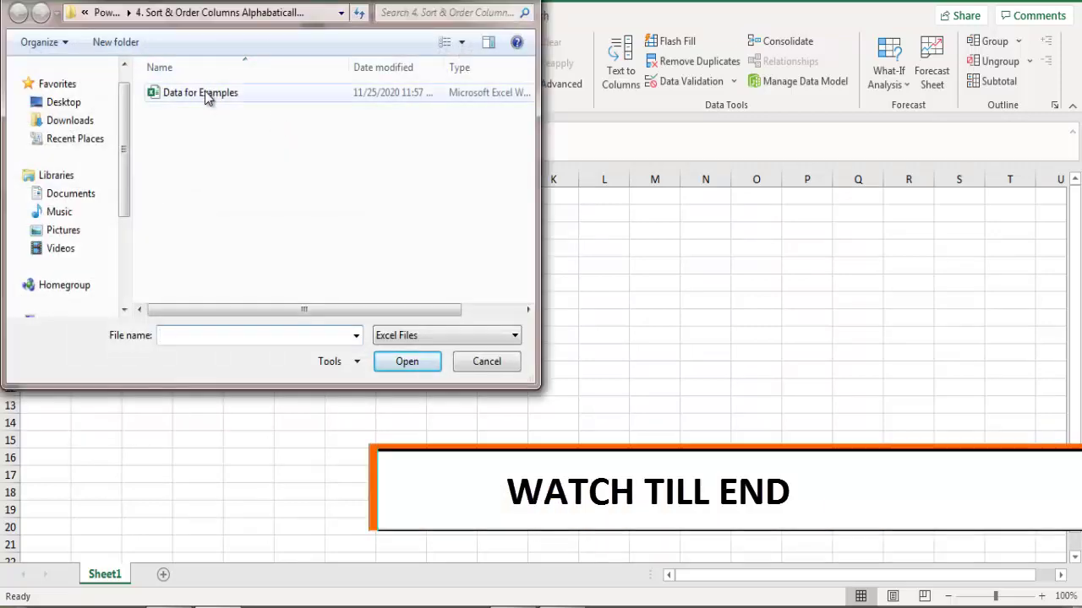
pyautogui.click(406, 363)
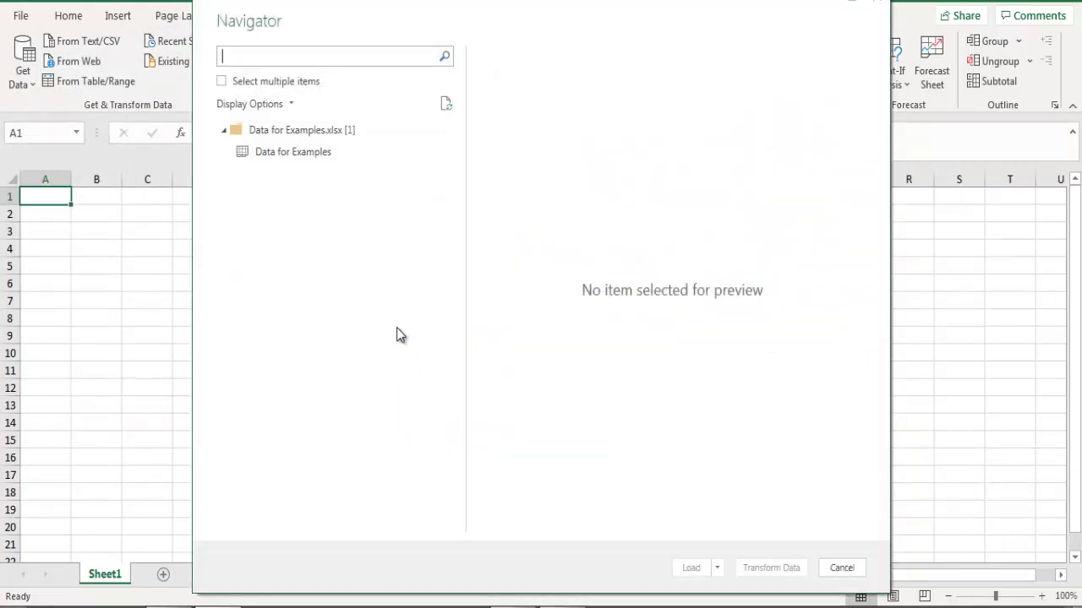
pyautogui.click(272, 152)
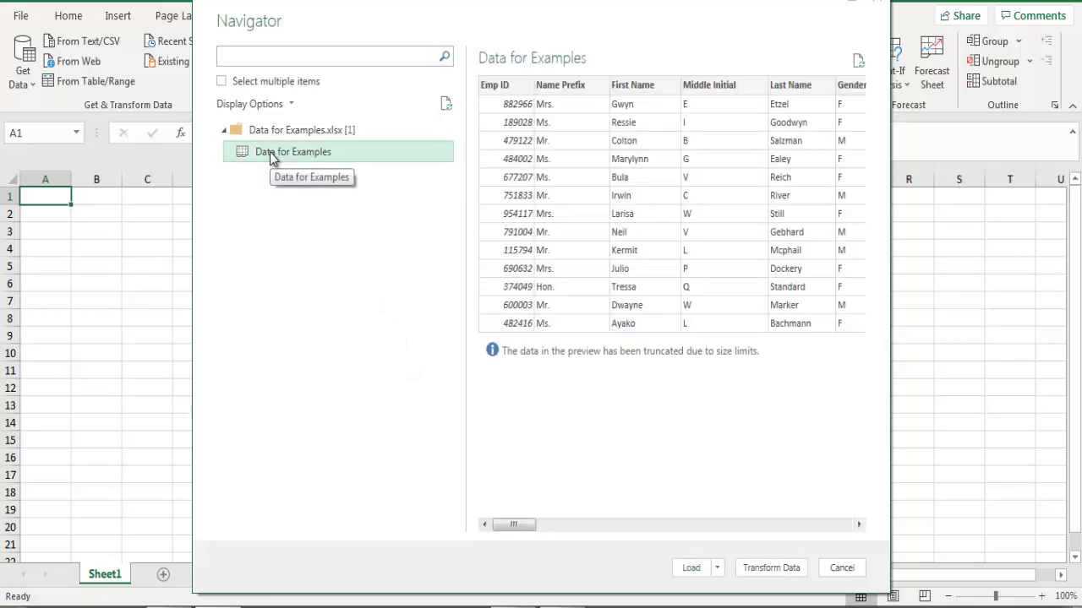
pyautogui.click(769, 568)
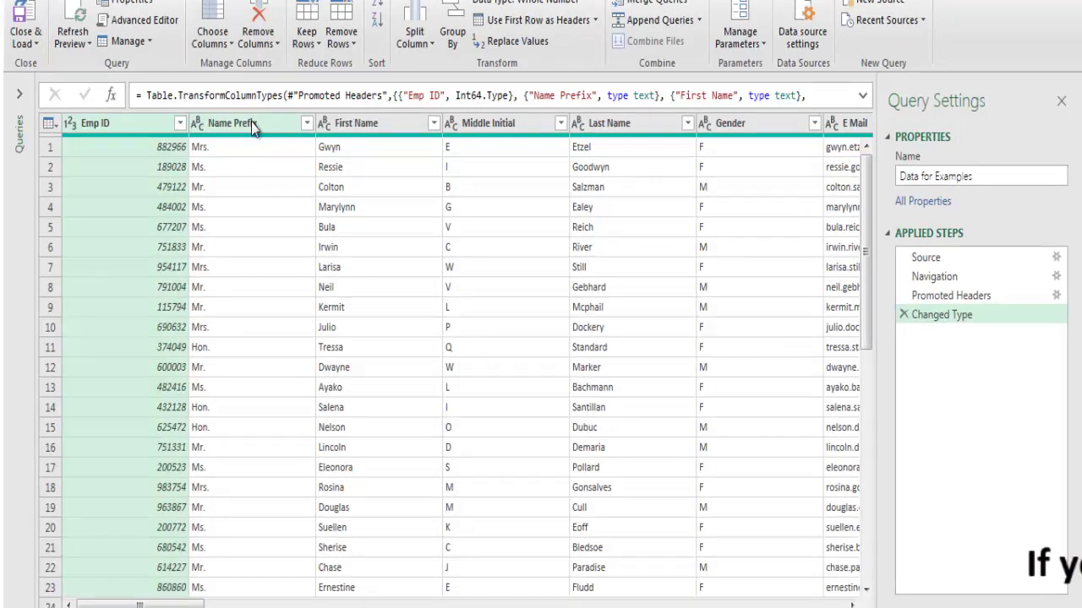
# Drag the Name Prefix column to sit right after Middle Initial
pyautogui.click(251, 121)
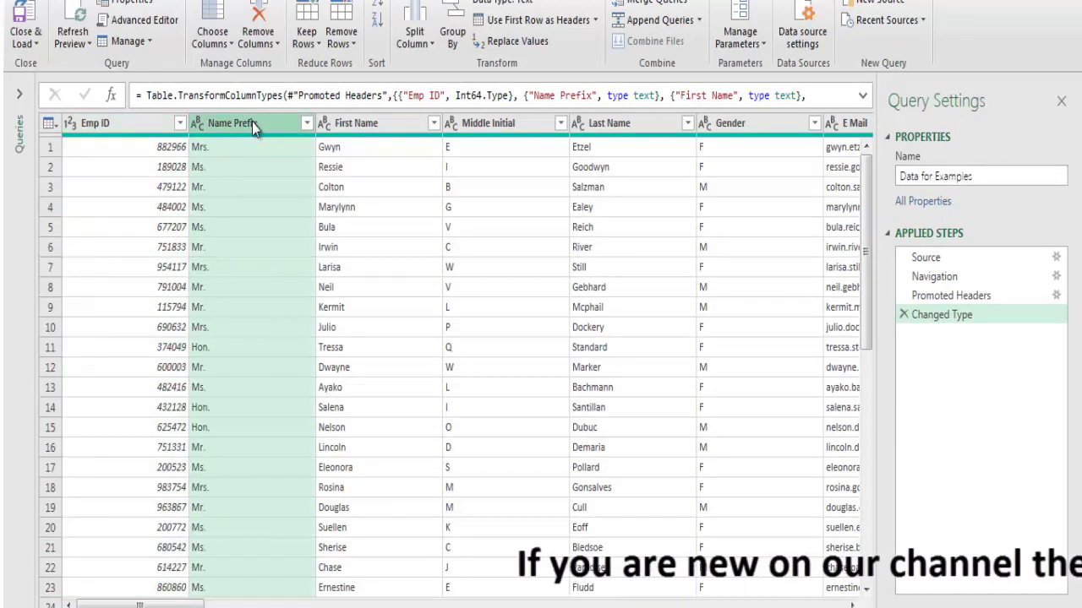
pyautogui.moveTo(251, 122); pyautogui.dragTo(627, 127)
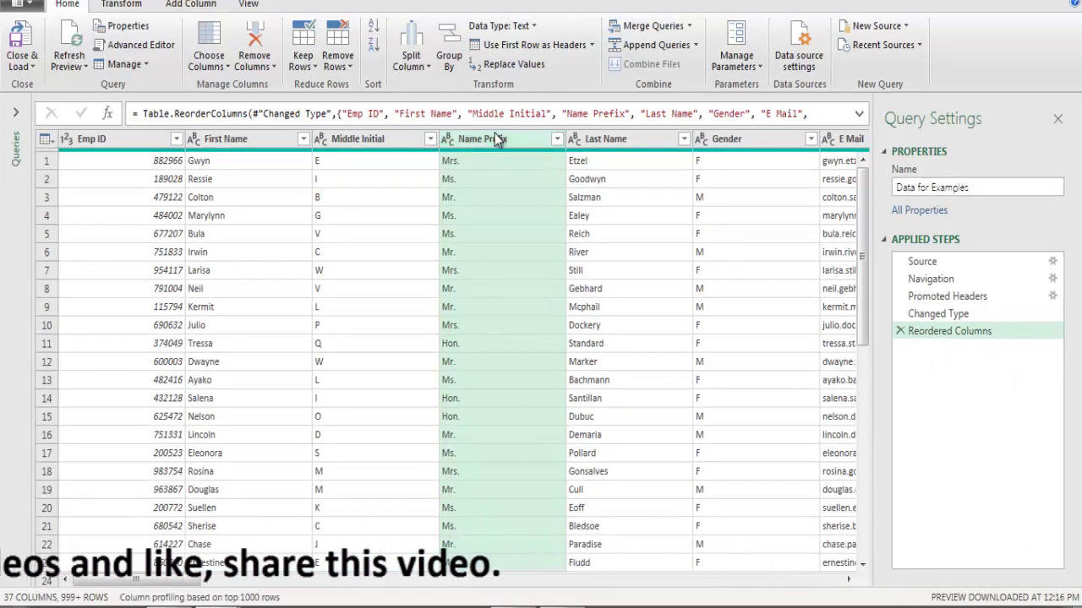
# Move Name Prefix one position left, back before Middle Initial
pyautogui.rightClick(496, 137)
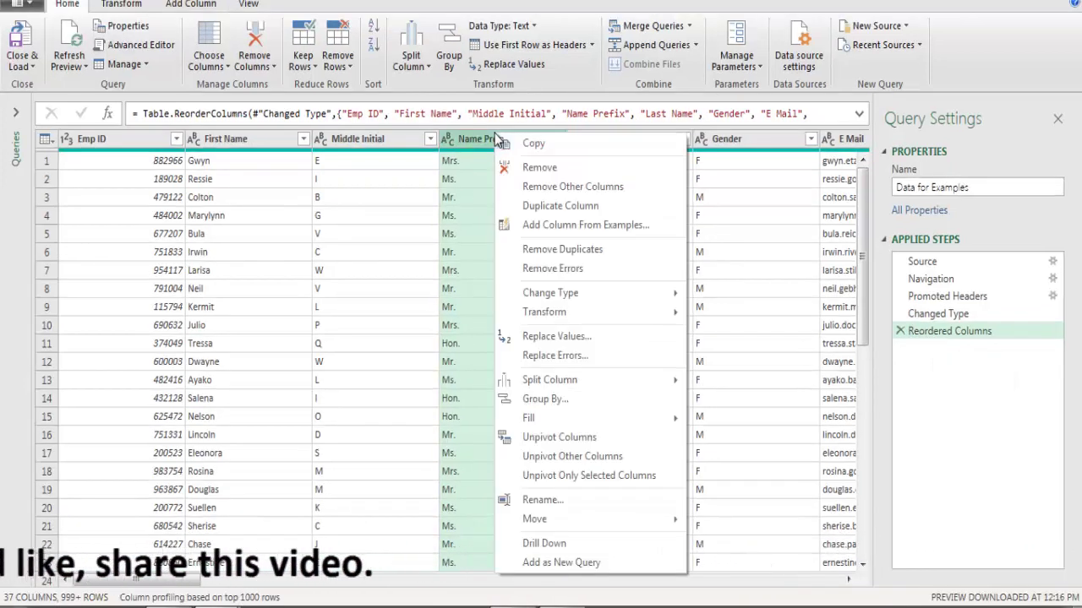
pyautogui.moveTo(563, 521)
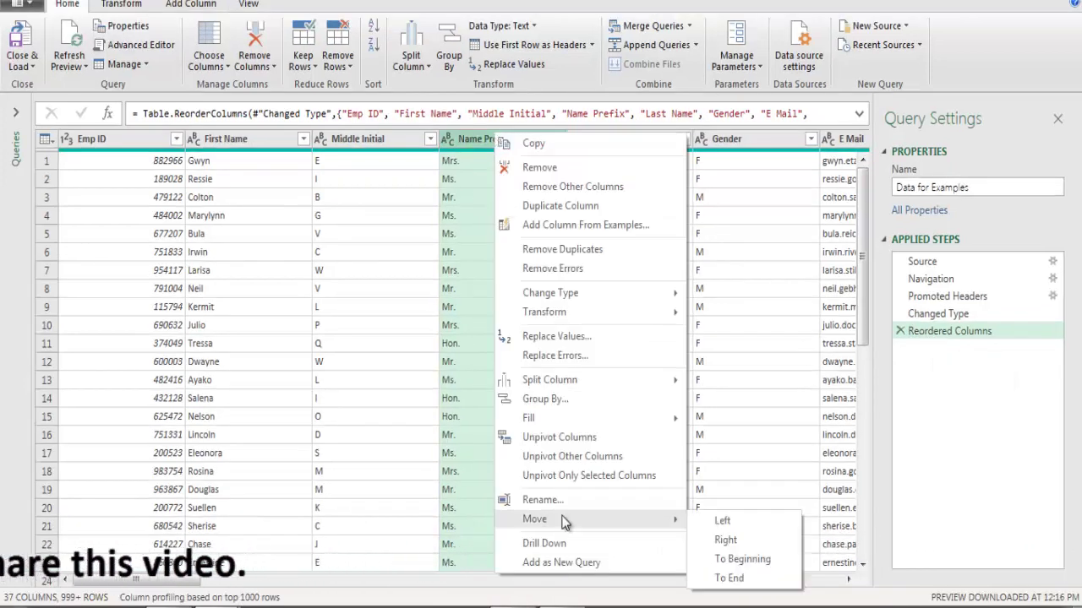
pyautogui.click(737, 522)
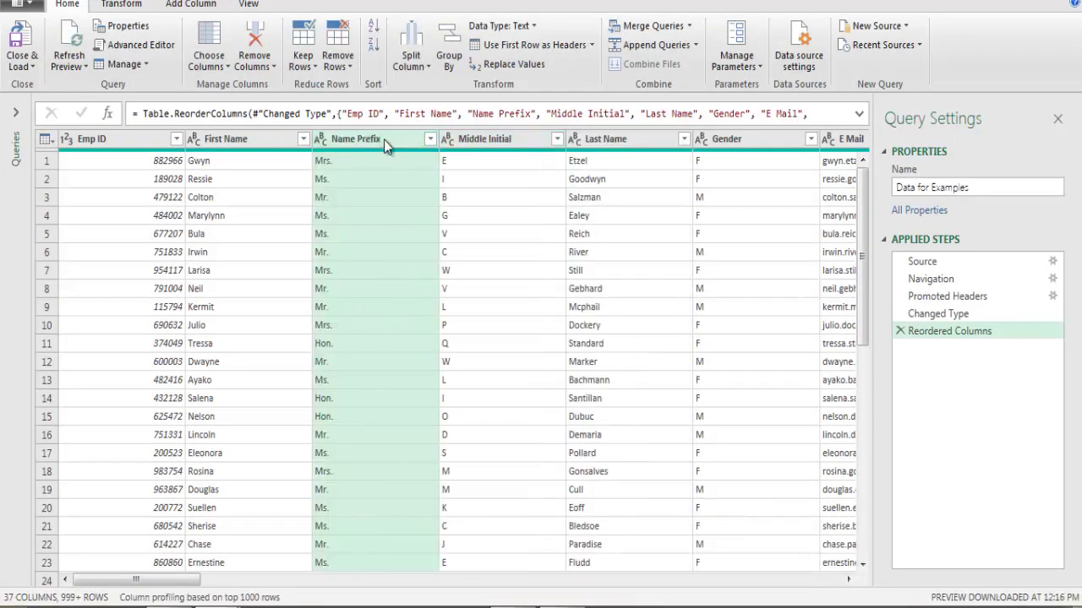
# Move Name Prefix to the end of the table, after Password
pyautogui.rightClick(384, 140)
pyautogui.moveTo(534, 532)
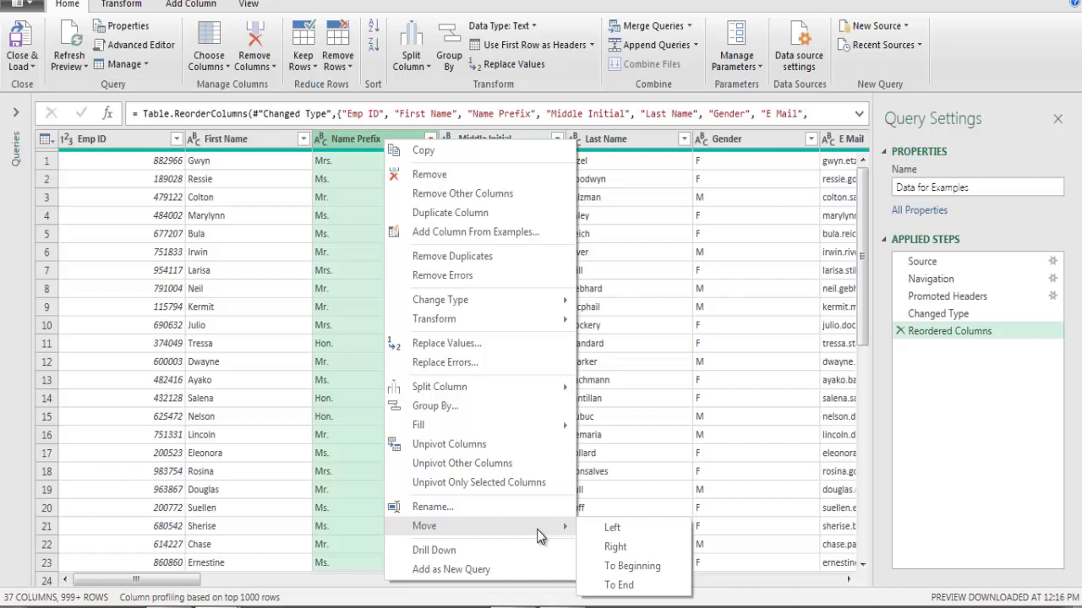
pyautogui.click(628, 587)
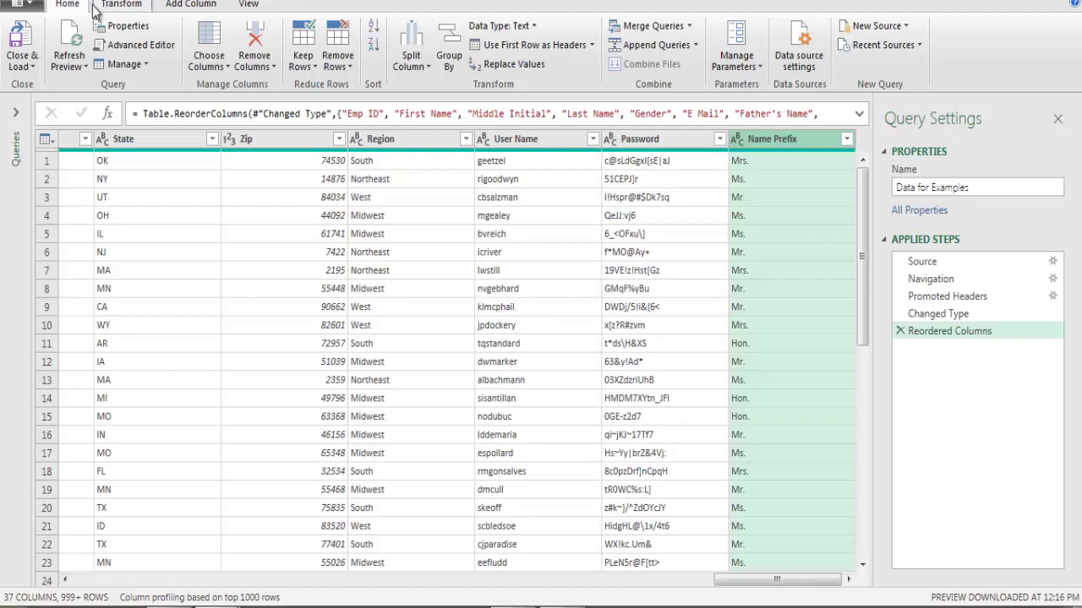
pyautogui.click(120, 8)
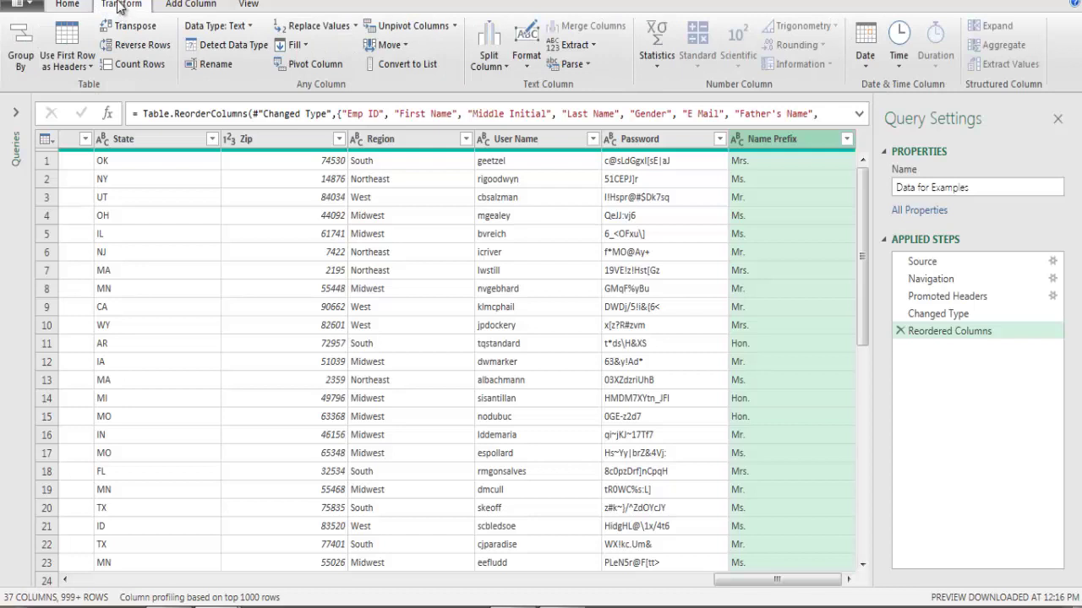
pyautogui.click(389, 45)
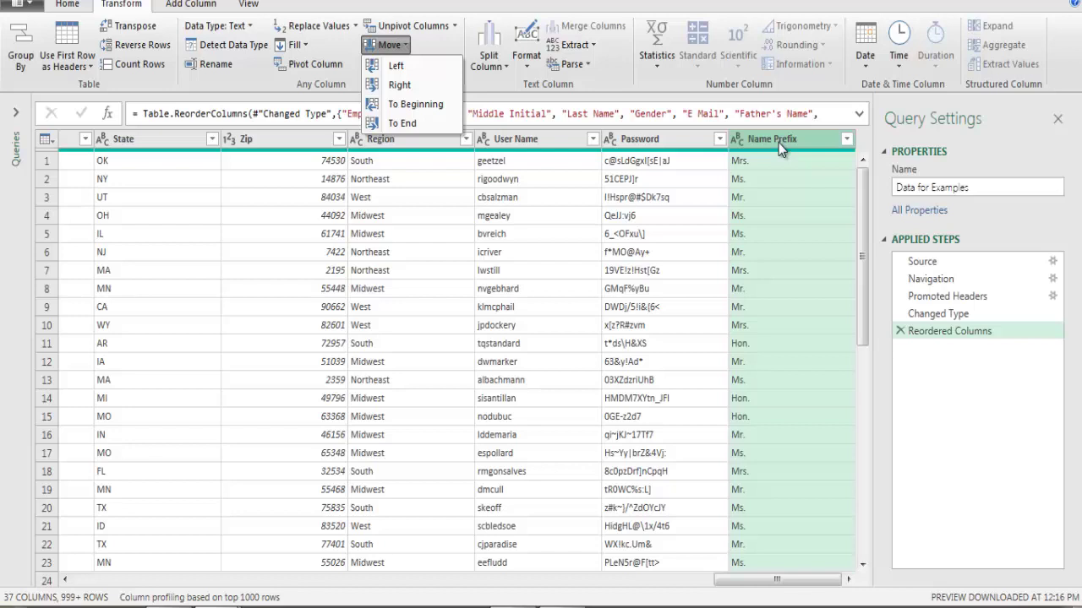
# Delete the Reordered Columns step and bring up the Choose Columns list with all columns kept
pyautogui.click(900, 331)
pyautogui.click(900, 330)
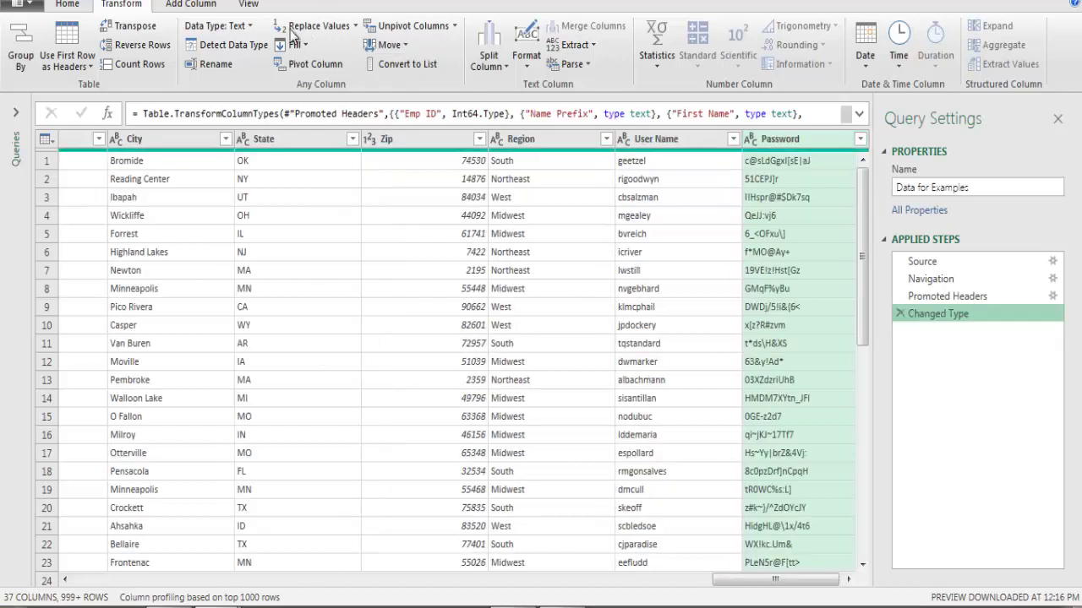
pyautogui.click(78, 5)
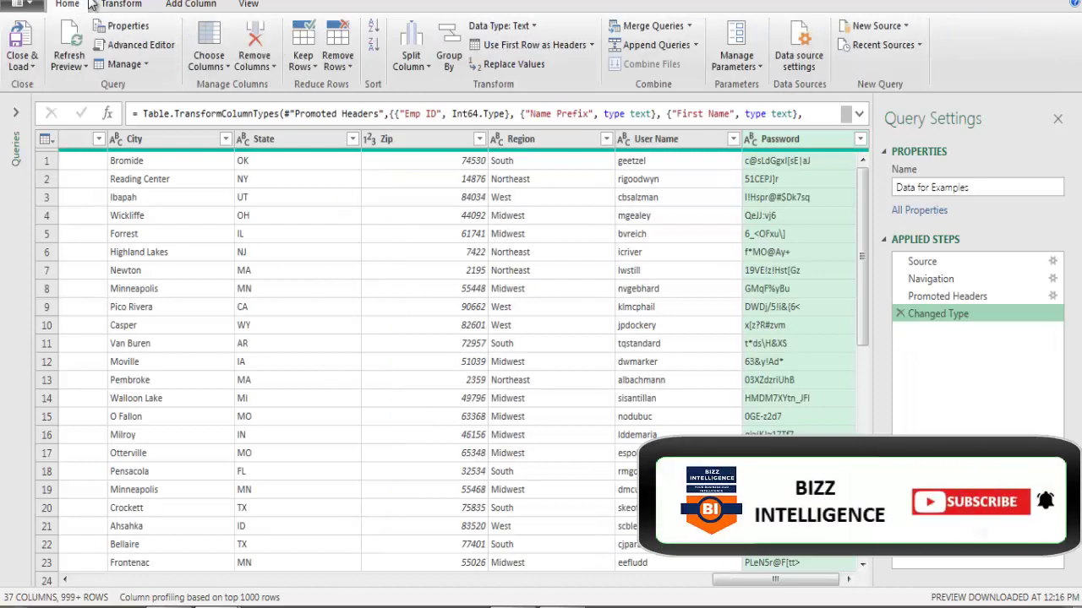
pyautogui.click(220, 61)
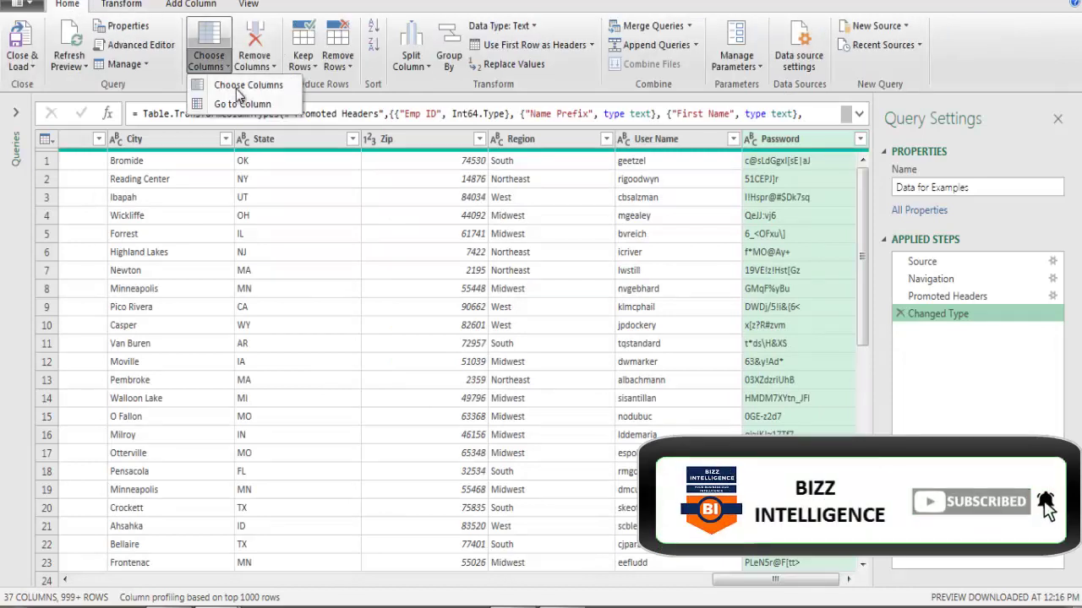
pyautogui.click(247, 86)
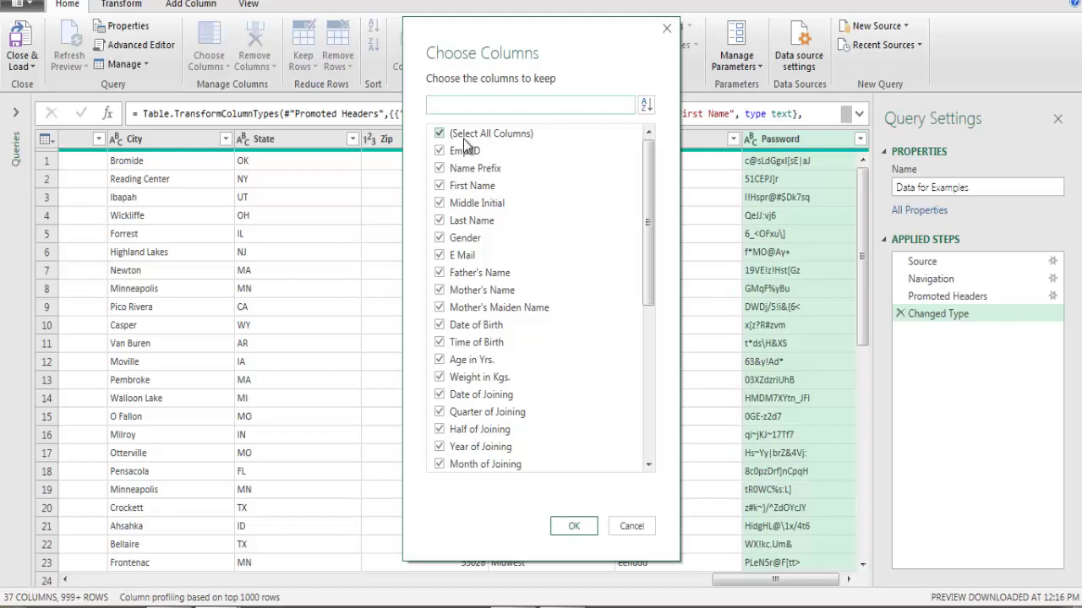
pyautogui.click(440, 292)
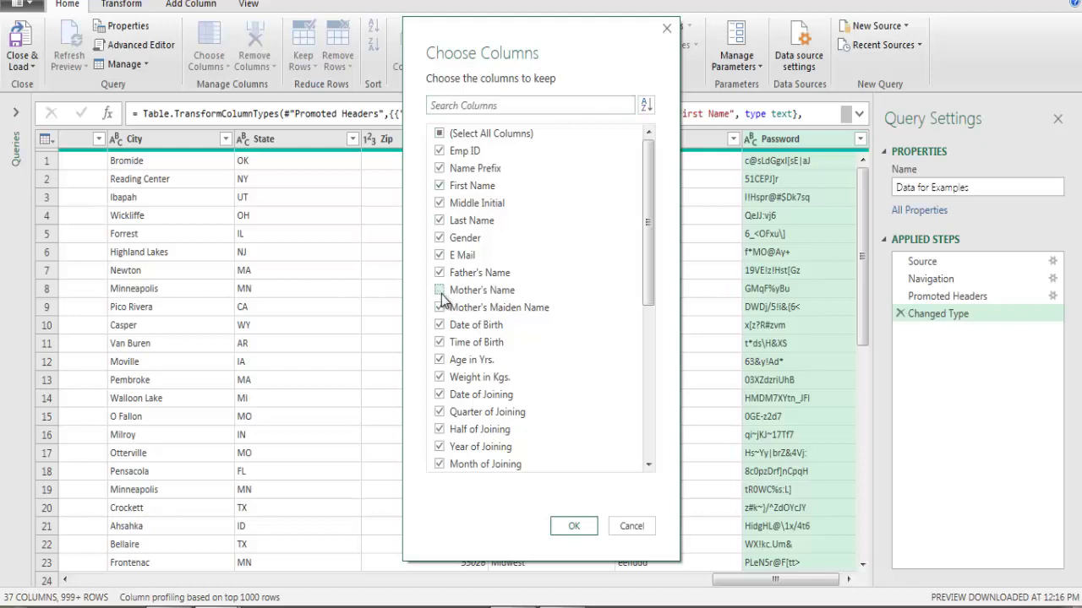
pyautogui.click(439, 290)
# Sort the column list A-Z by Name and apply, creating a Removed Other Columns step
pyautogui.moveTo(647, 264); pyautogui.dragTo(645, 407)
pyautogui.click(646, 214)
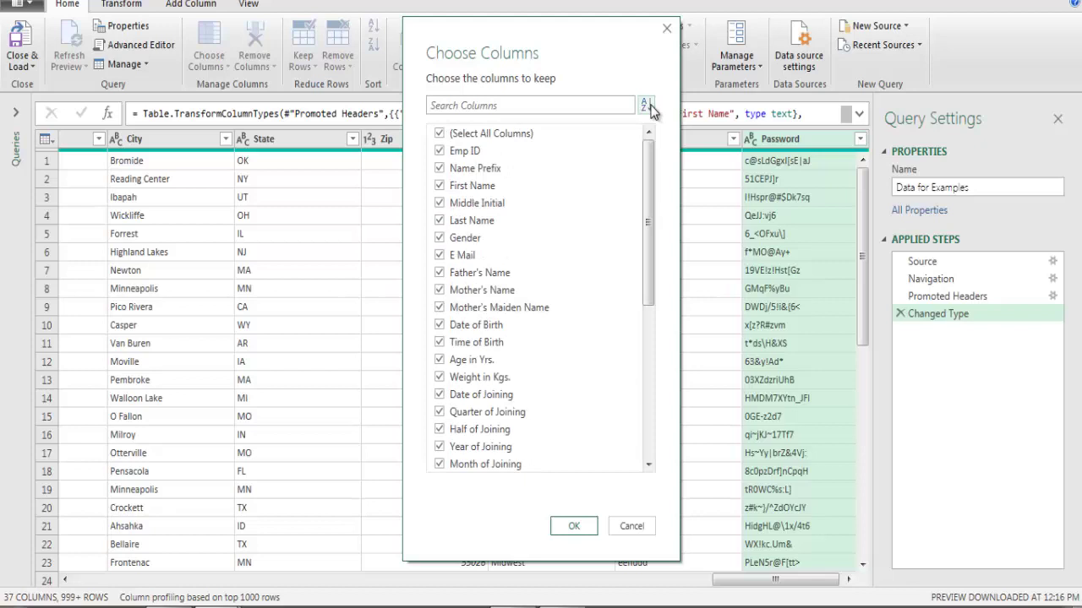
pyautogui.click(647, 105)
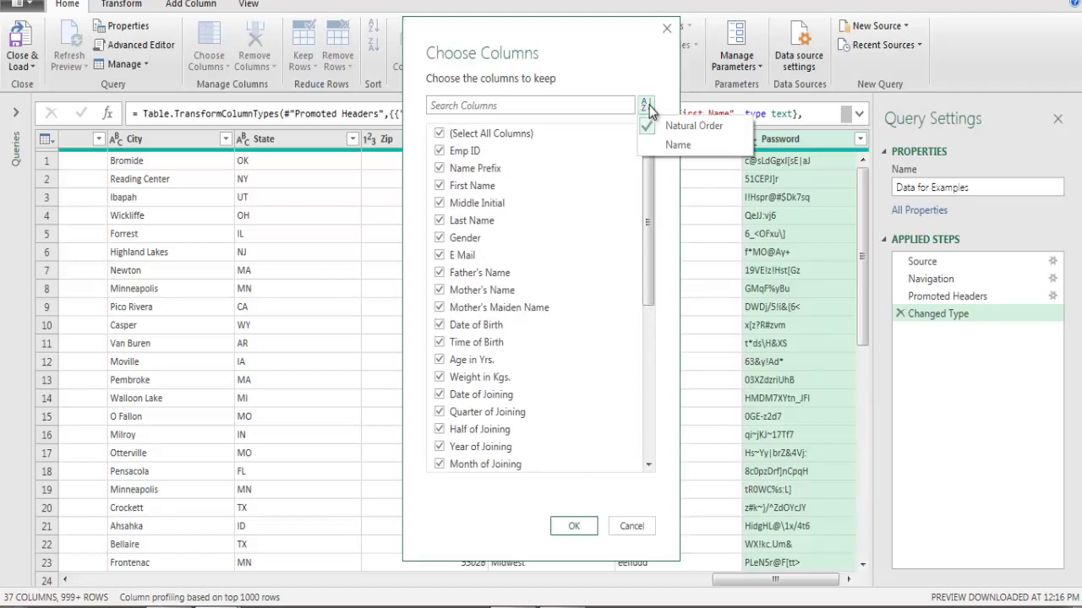
pyautogui.click(693, 146)
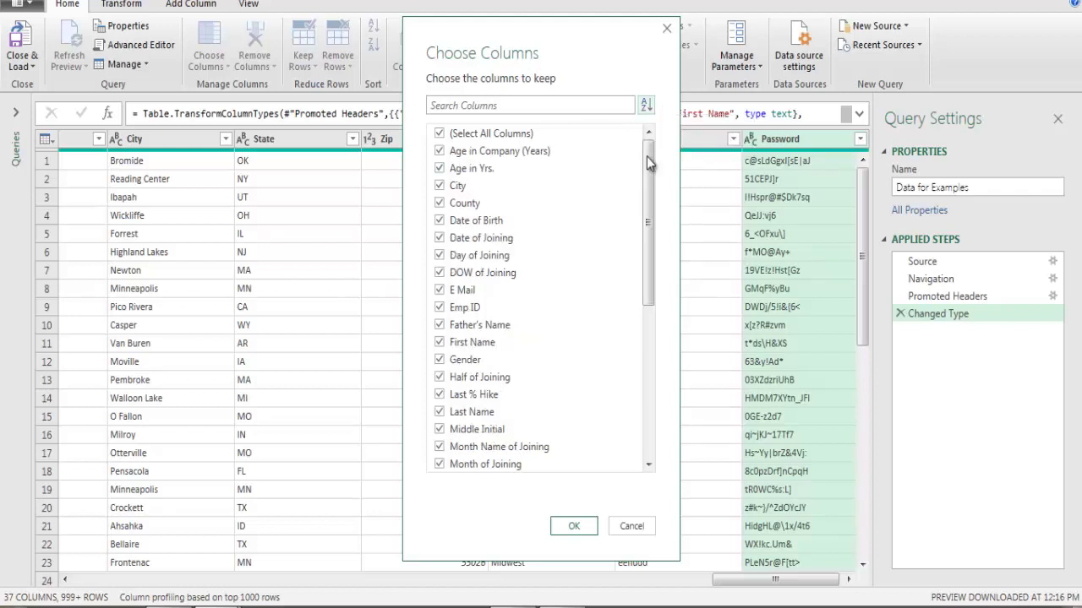
pyautogui.click(572, 525)
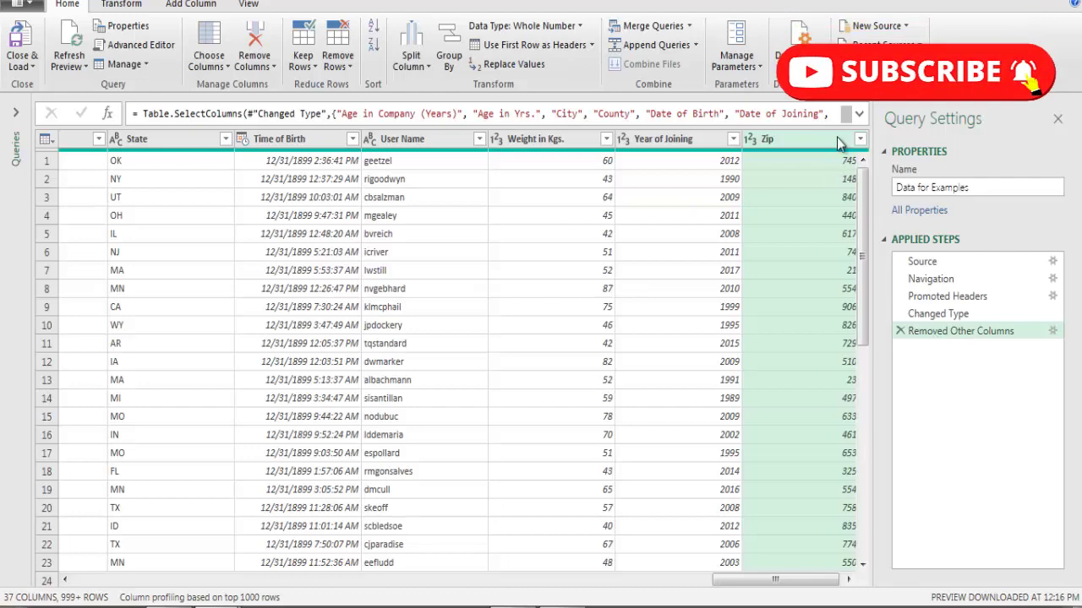
# Expand the formula bar and highlight Table.SelectColumns in the Removed Other Columns formula
pyautogui.click(859, 114)
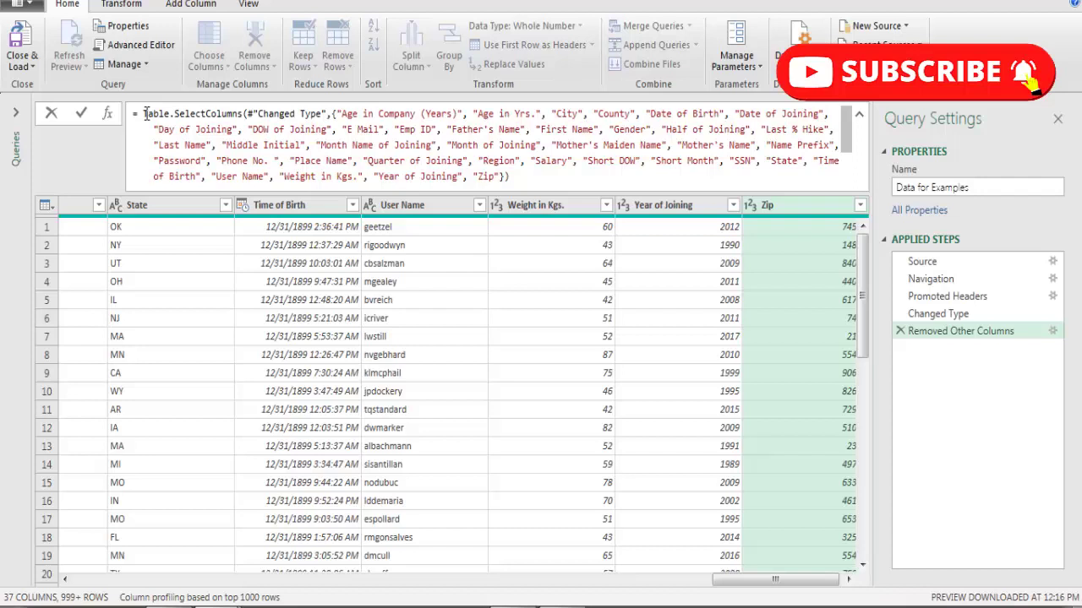
pyautogui.moveTo(143, 114); pyautogui.dragTo(243, 114)
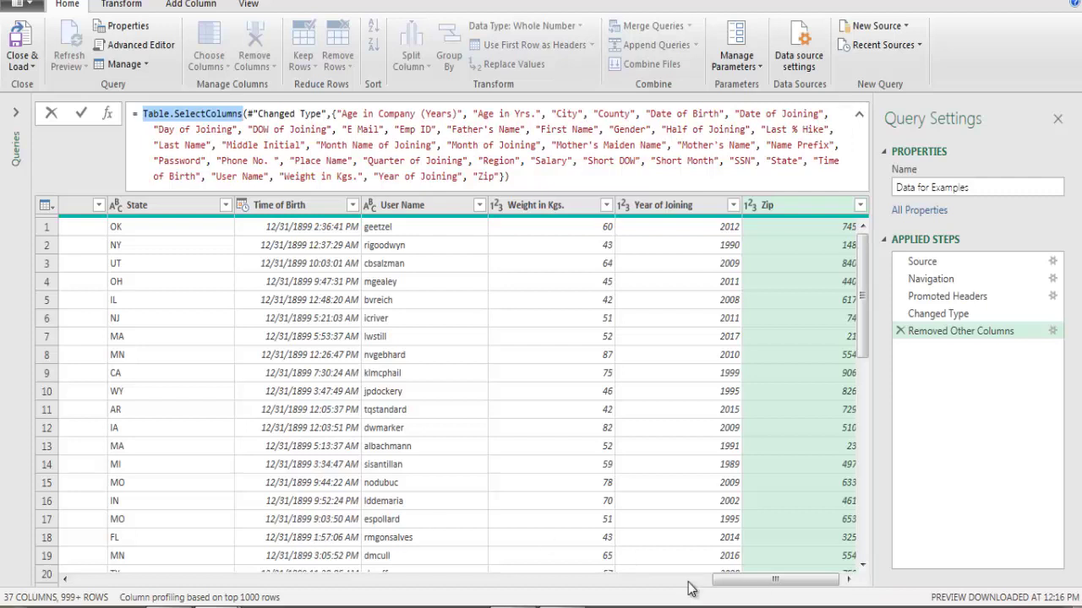
# Move the Age in Company (Years) column right, adding a Reordered Columns step with alphabetical order
pyautogui.press('Escape')
pyautogui.moveTo(758, 581); pyautogui.dragTo(110, 581)
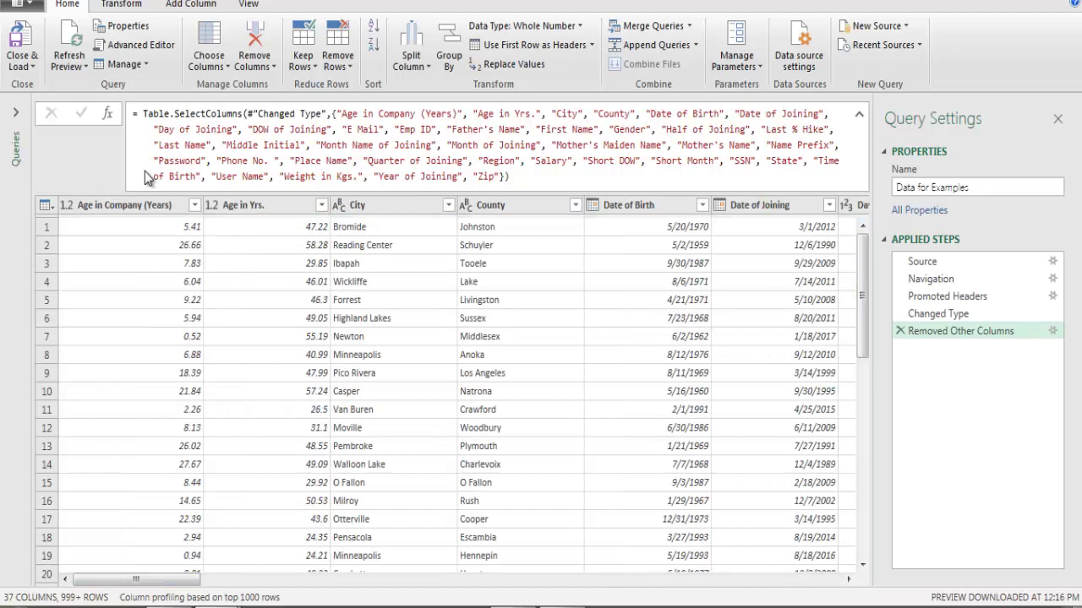
pyautogui.rightClick(99, 207)
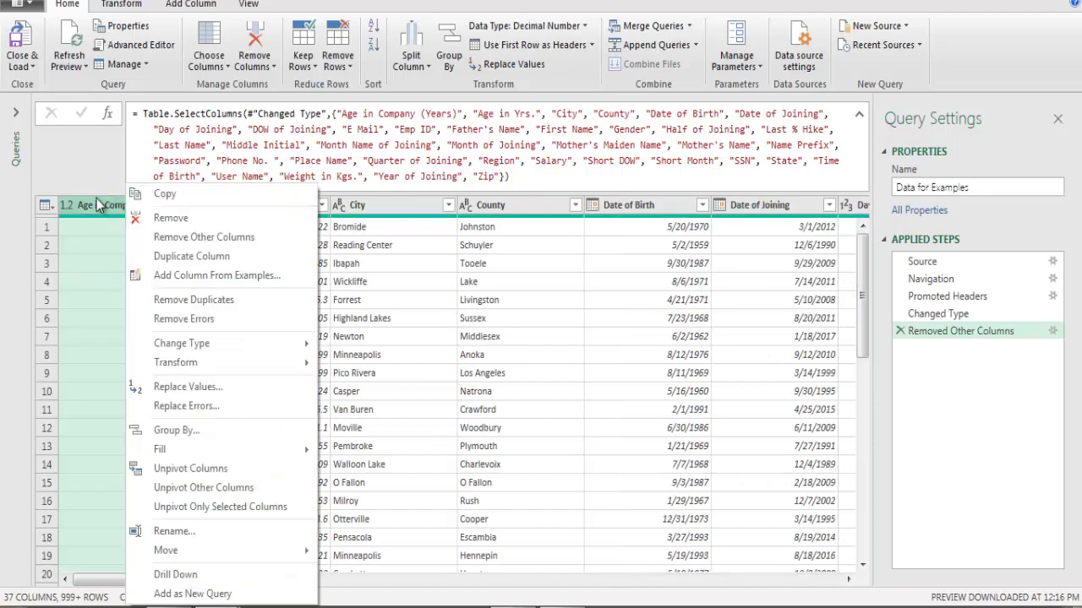
pyautogui.moveTo(166, 550)
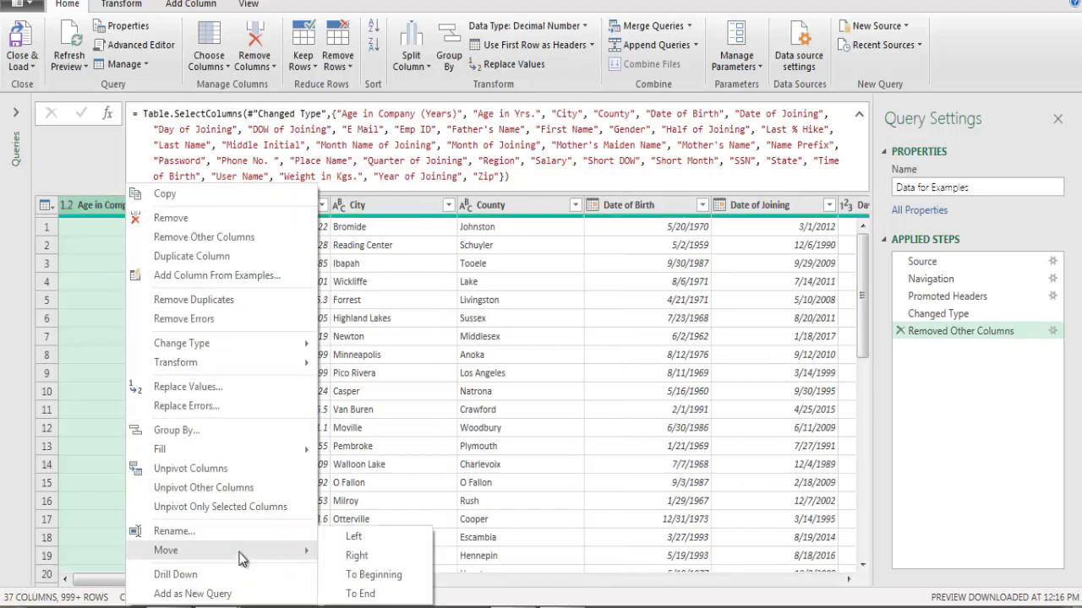
pyautogui.click(373, 575)
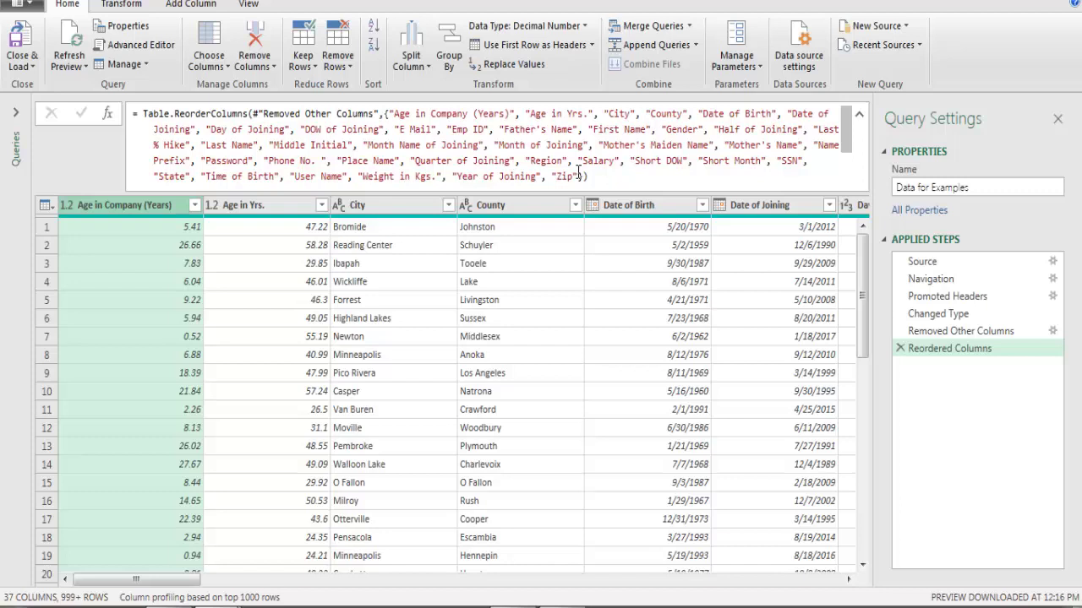
# Delete the Removed Other Columns step, confirming in the Delete Step dialog
pyautogui.click(926, 329)
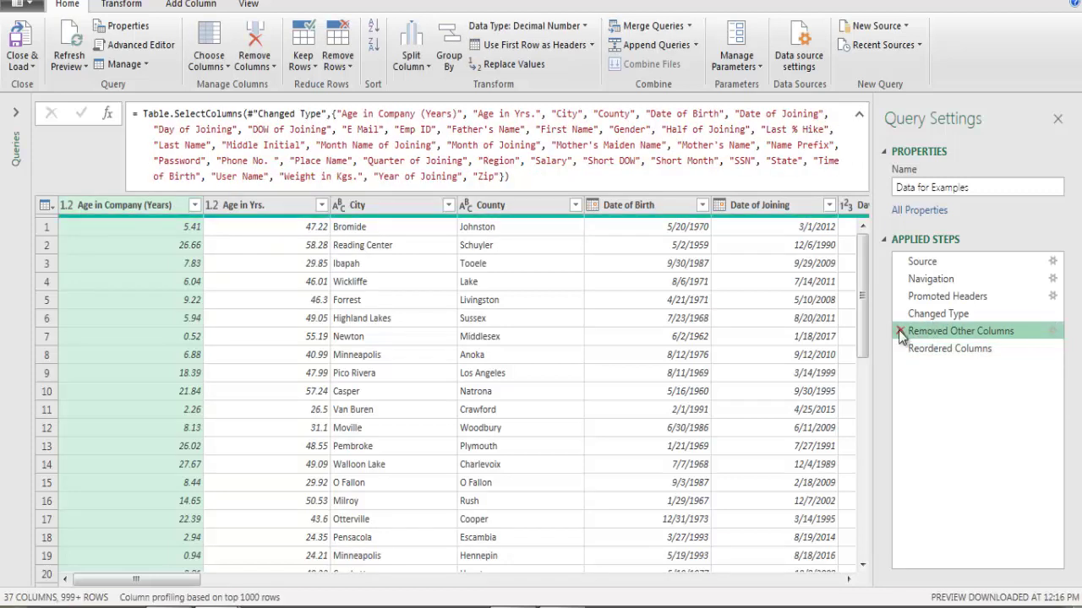
pyautogui.click(899, 330)
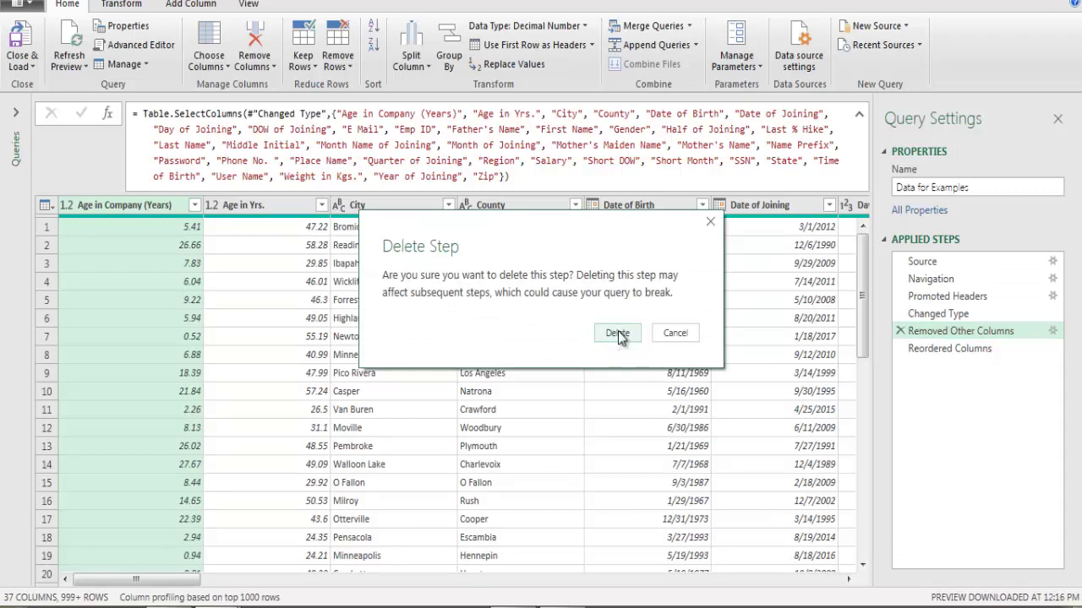
pyautogui.click(618, 333)
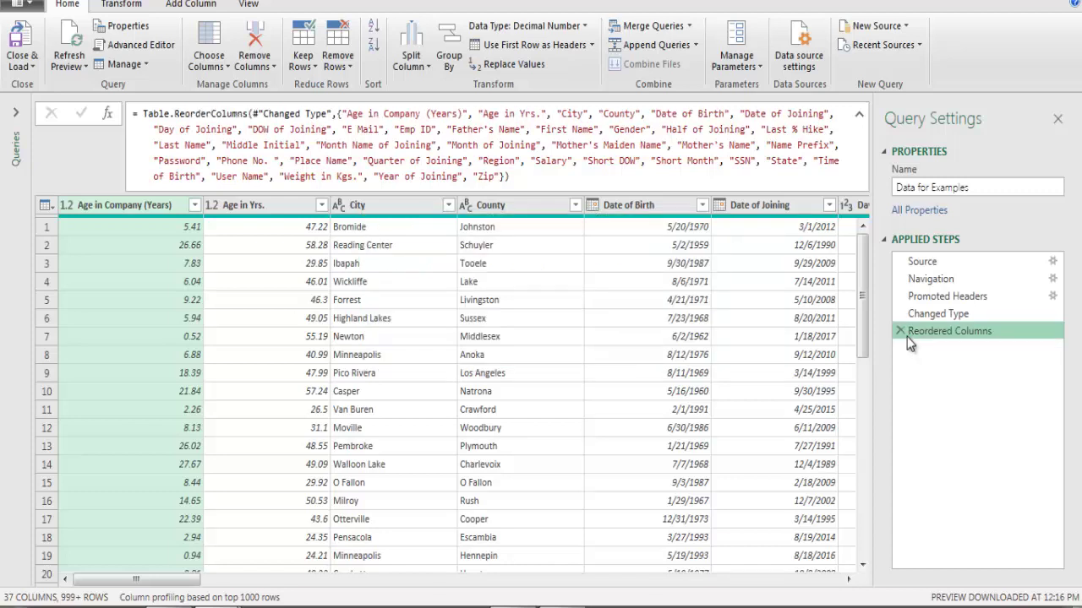